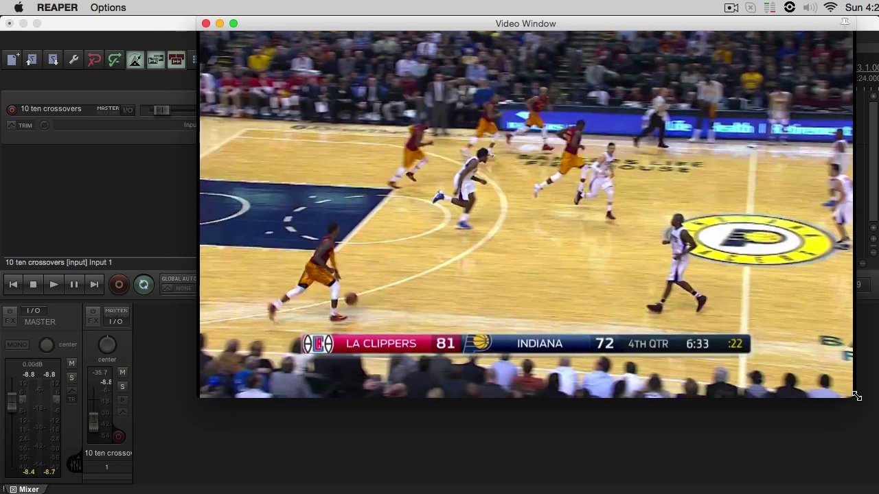
- Play the crossover video, resize the video window, and change the project tempo from 108 to 106 BPM
key(space)
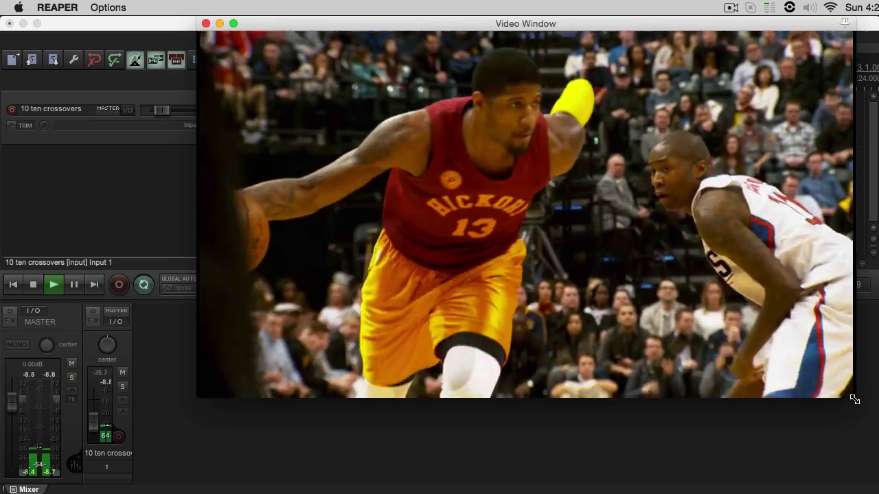
drag(854, 398, 791, 270)
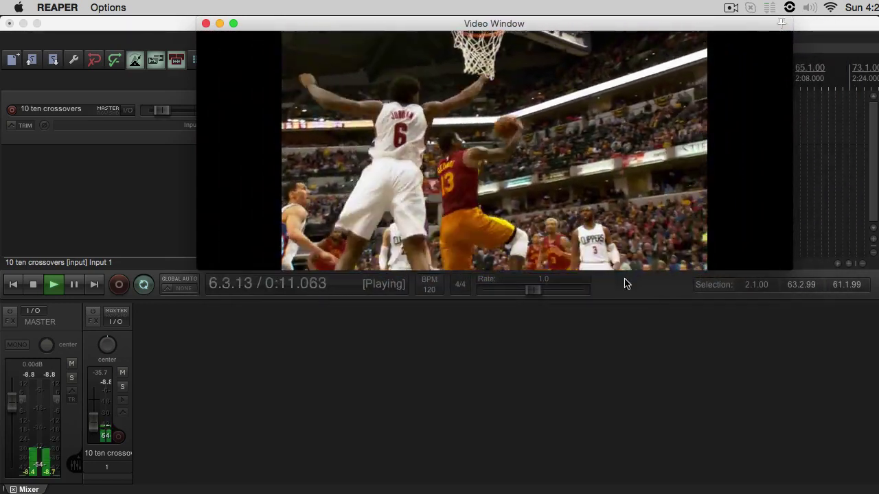
click(430, 290)
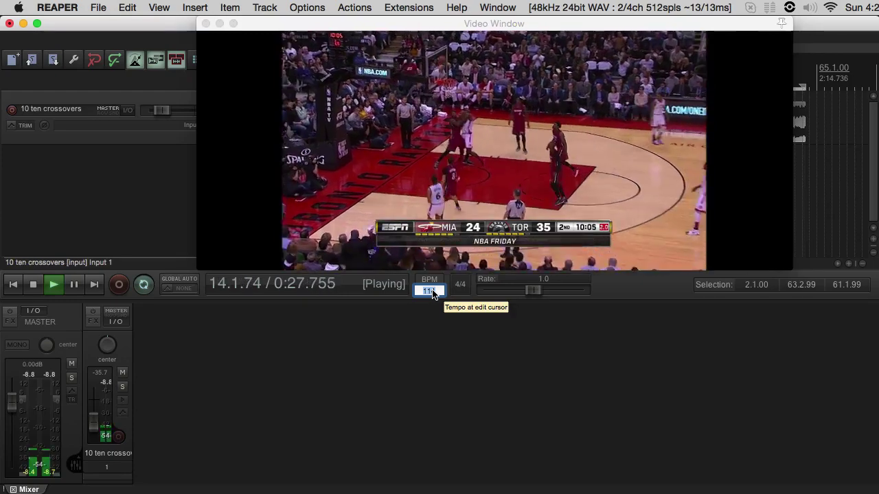
text(108)
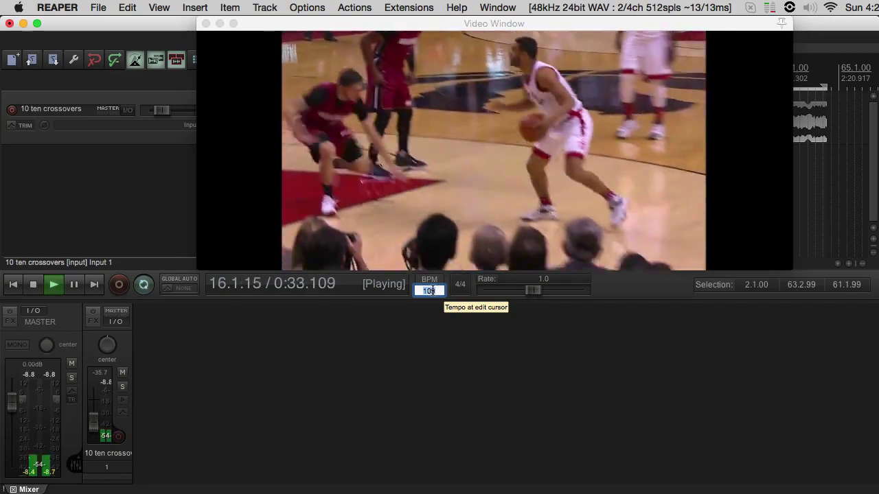
text(106)
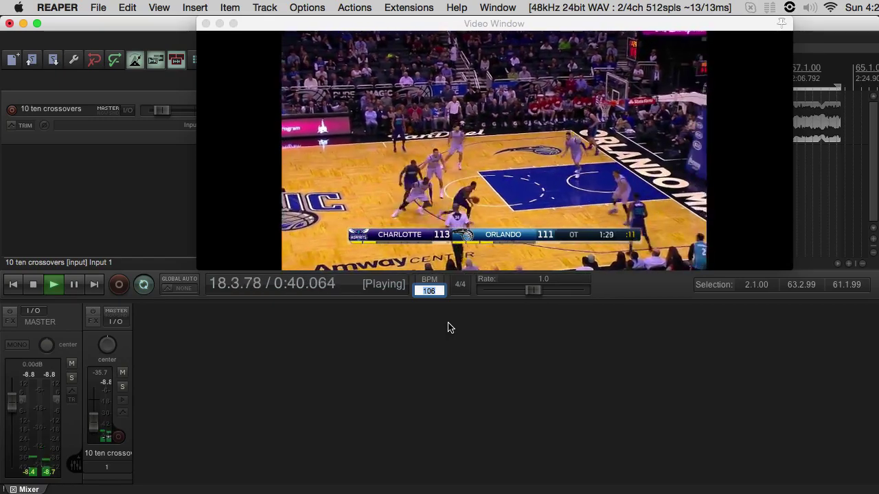
drag(793, 271, 821, 393)
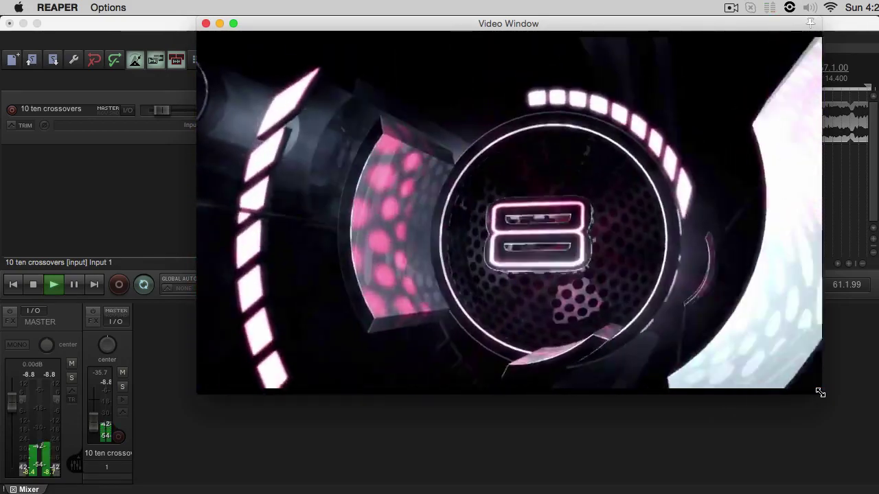
- Enlarge the video window and start playback of the crossover clip
drag(820, 392, 852, 425)
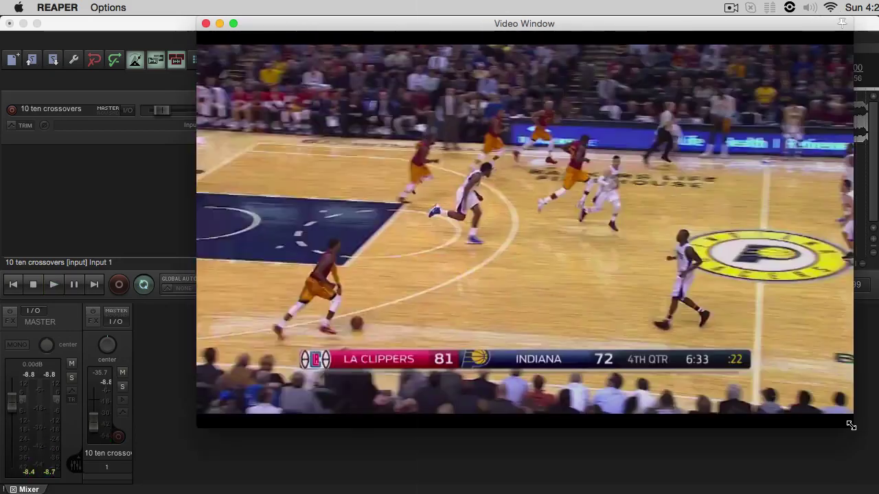
key(space)
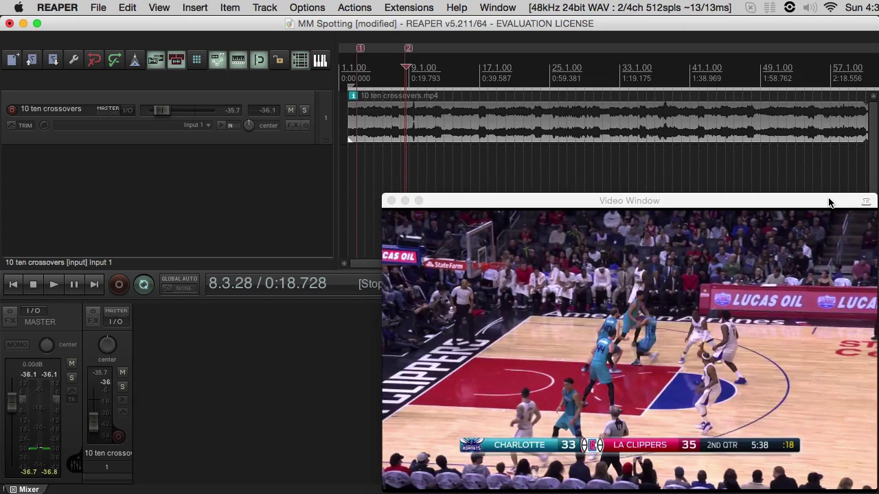
- Step back a few frames, resume playback, and drop markers at each crossover moment
key(Left)
key(Left)
key(Left)
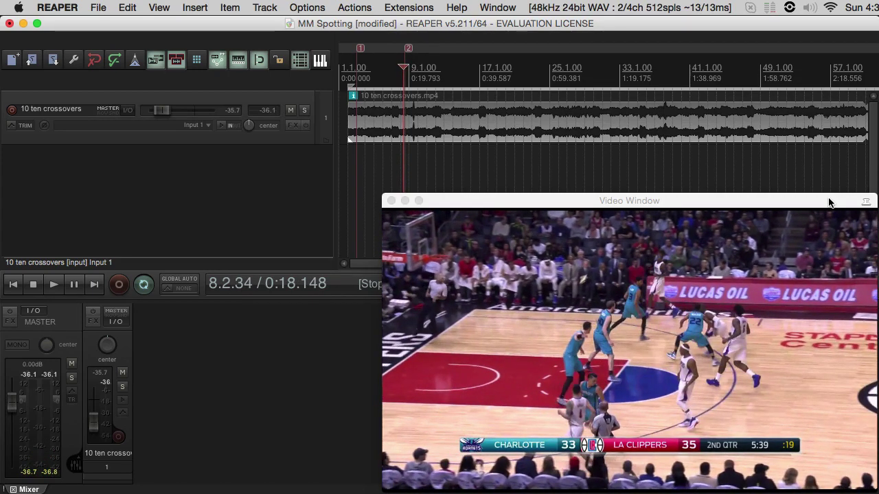
key(space)
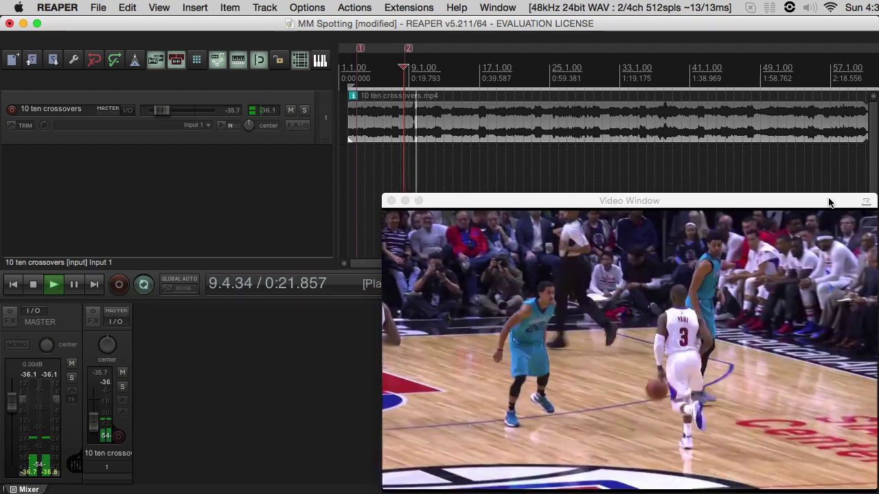
key(m)
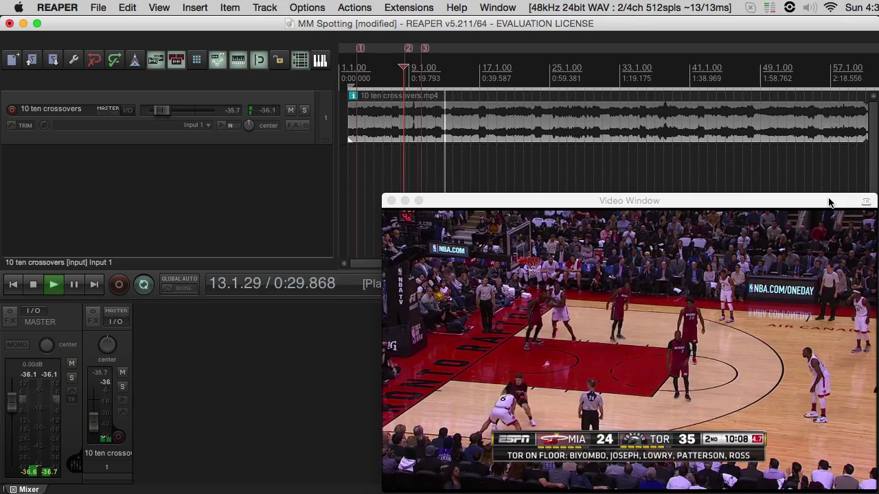
key(m)
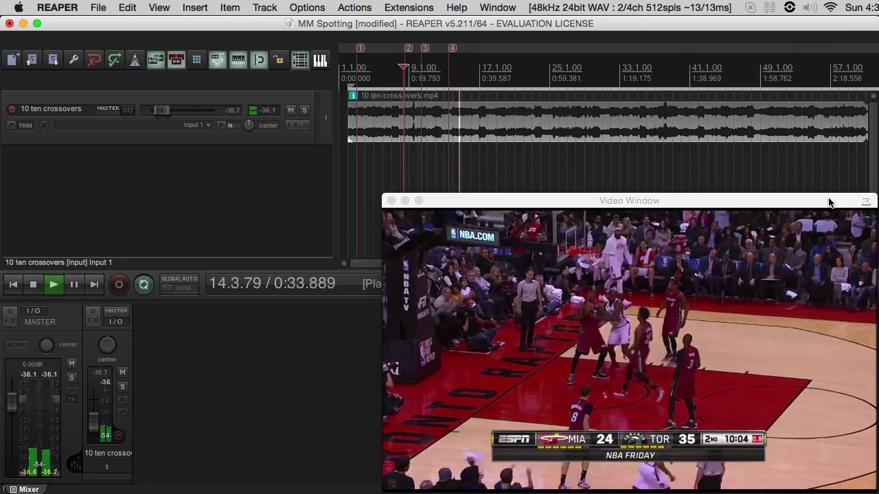
key(m)
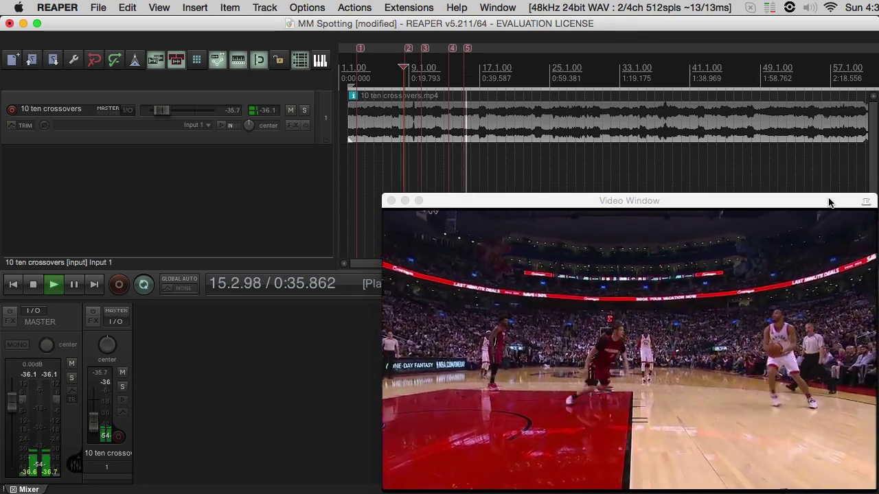
key(m)
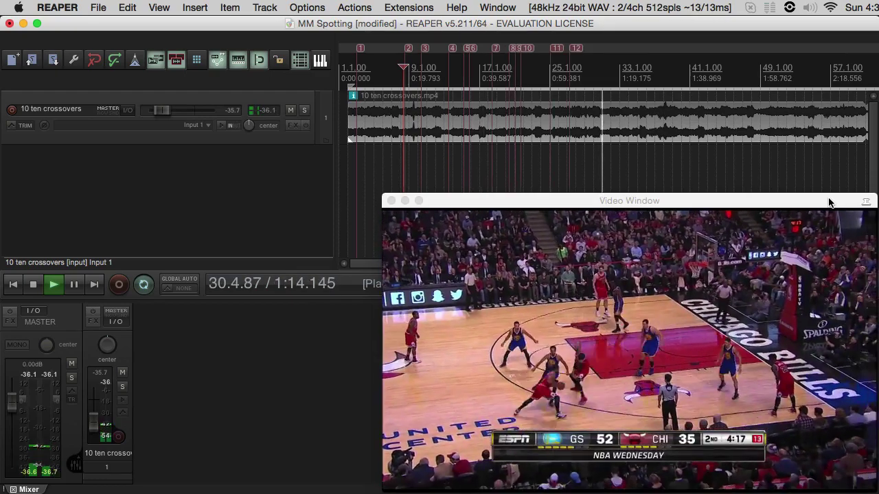
key(m)
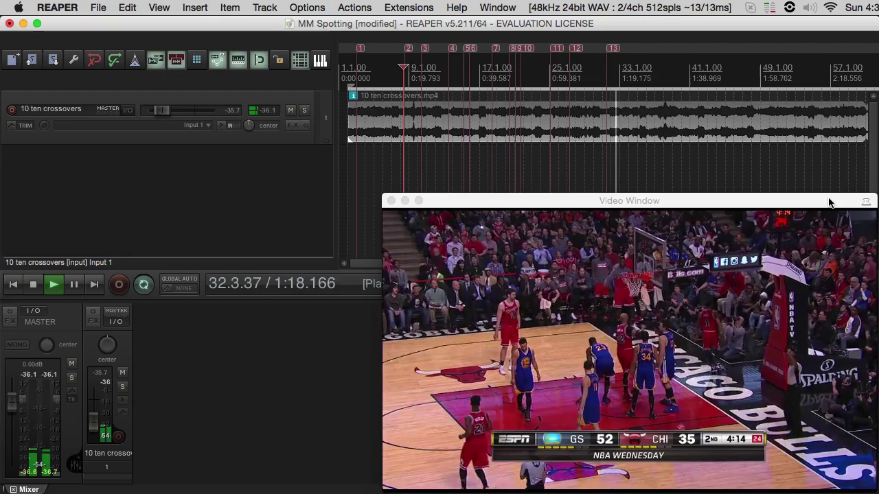
key(m)
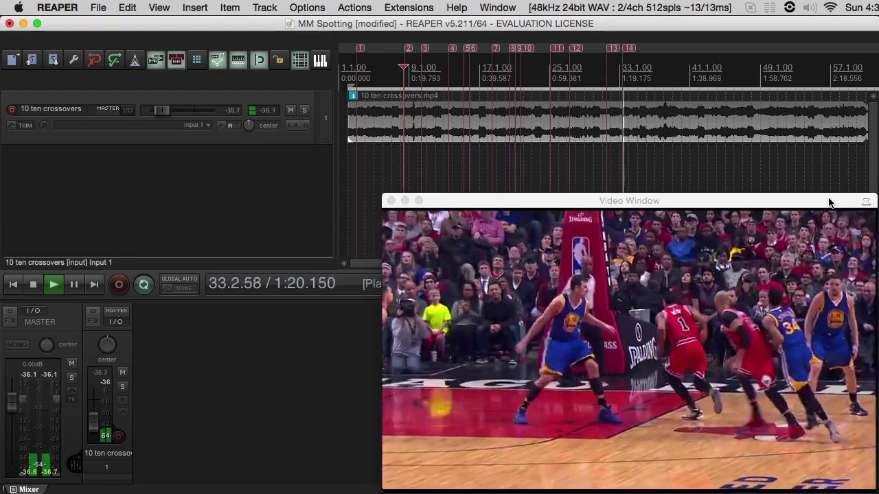
key(m)
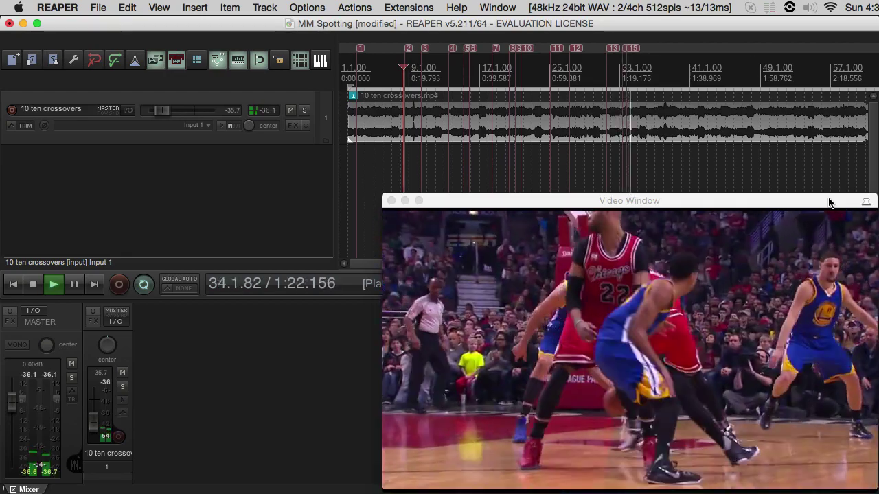
key(m)
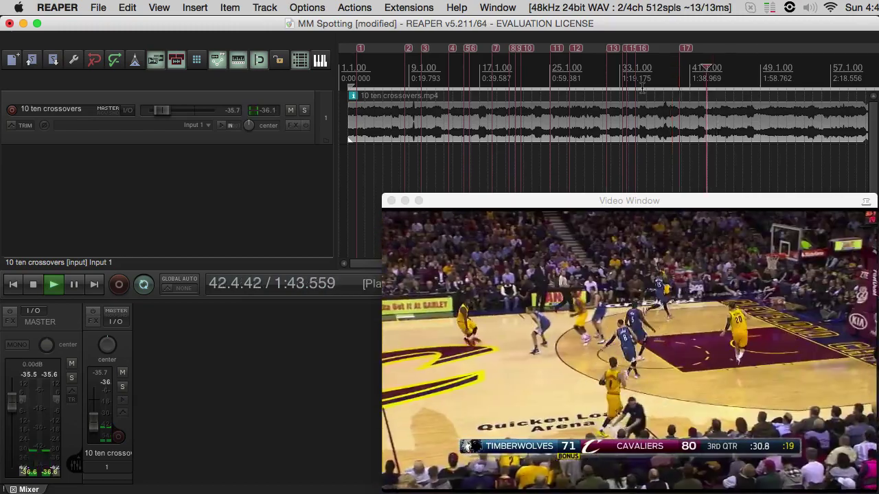
- Attempt marker 18 during playback, then undo the misplaced marker
key(m)
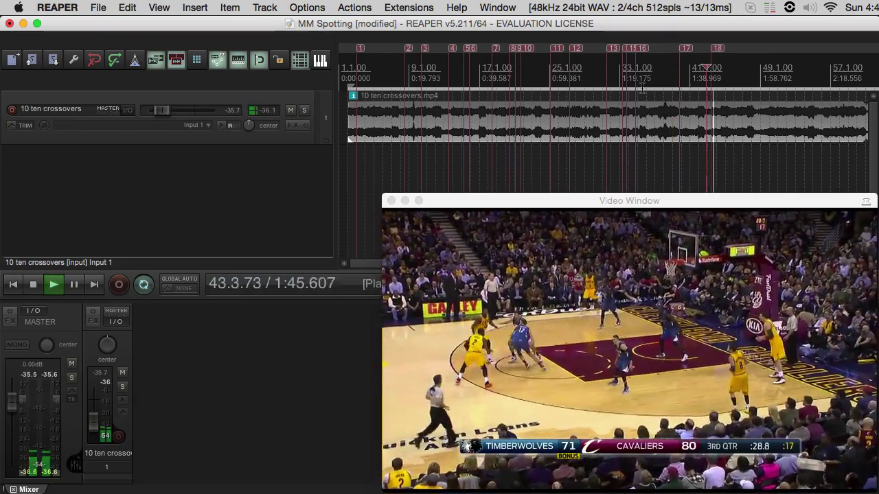
key(super+z)
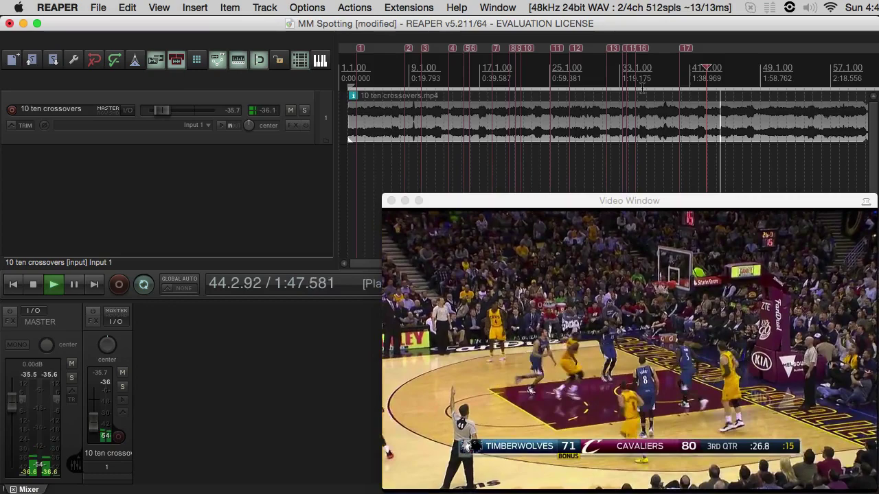
key(space)
key(space)
key(space)
key(space)
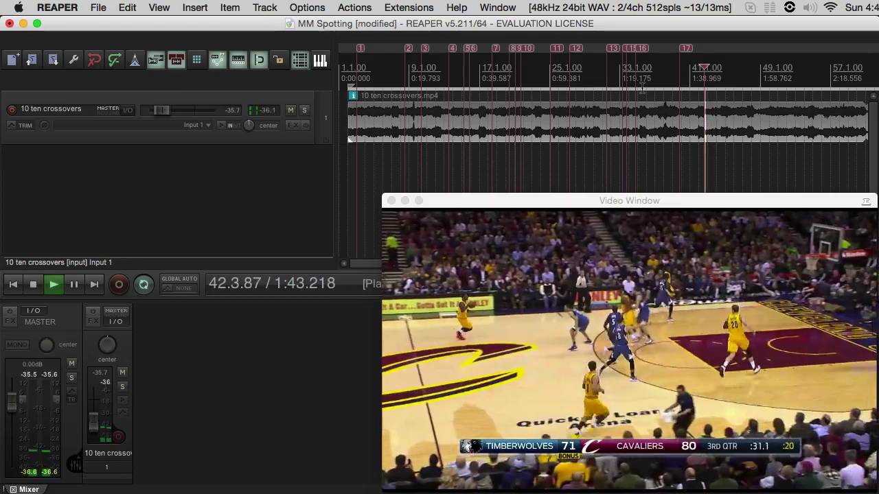
key(m)
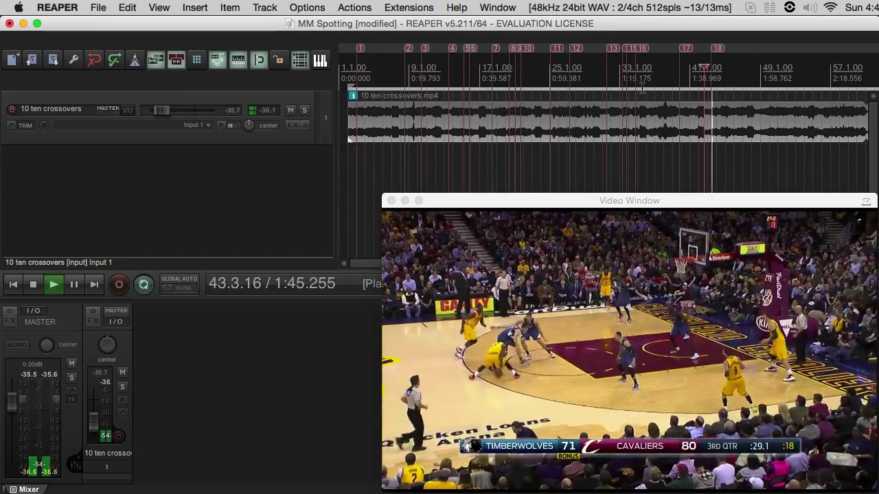
key(space)
key(ctrl+z)
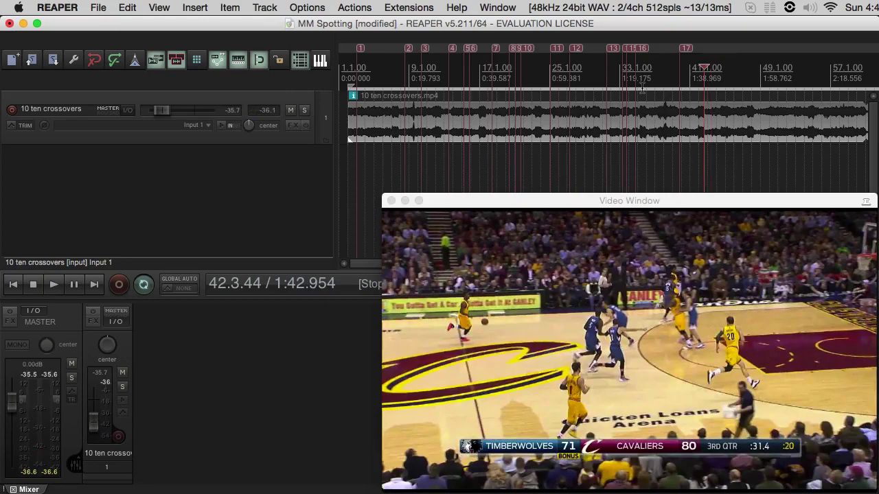
- Rewind three seconds and add marker 18 plus two more crossover markers
key(Left)
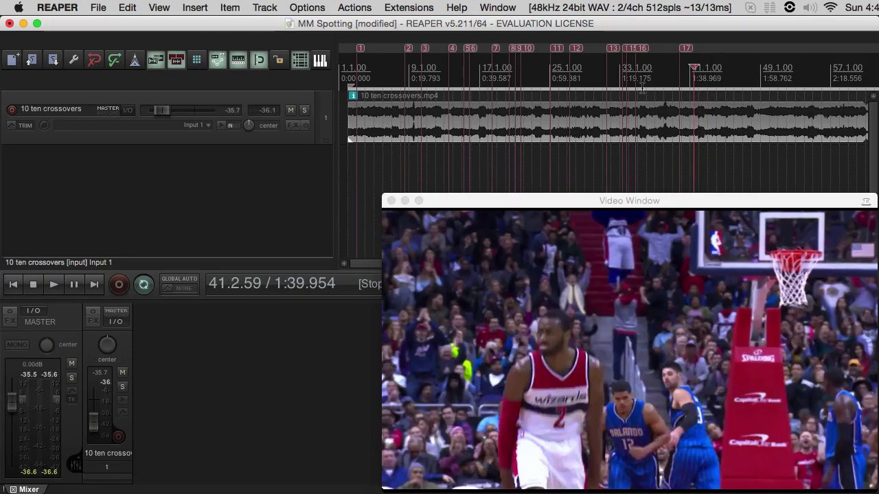
key(Right)
key(space)
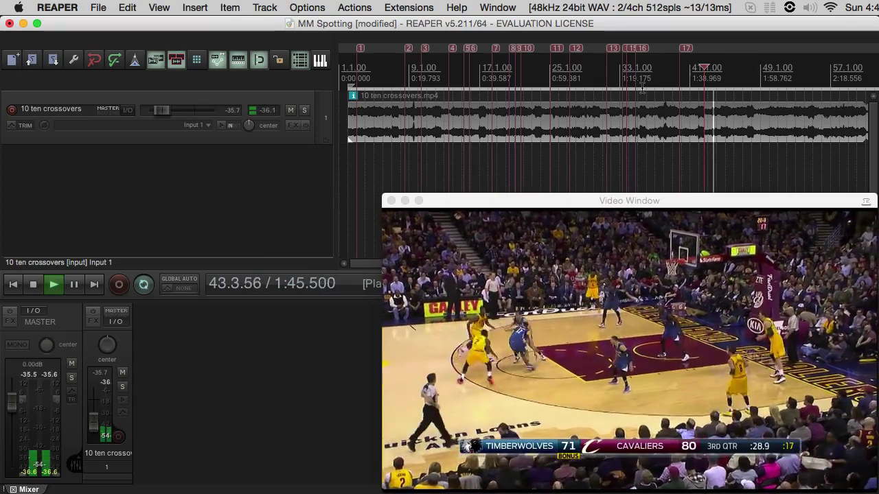
key(Left)
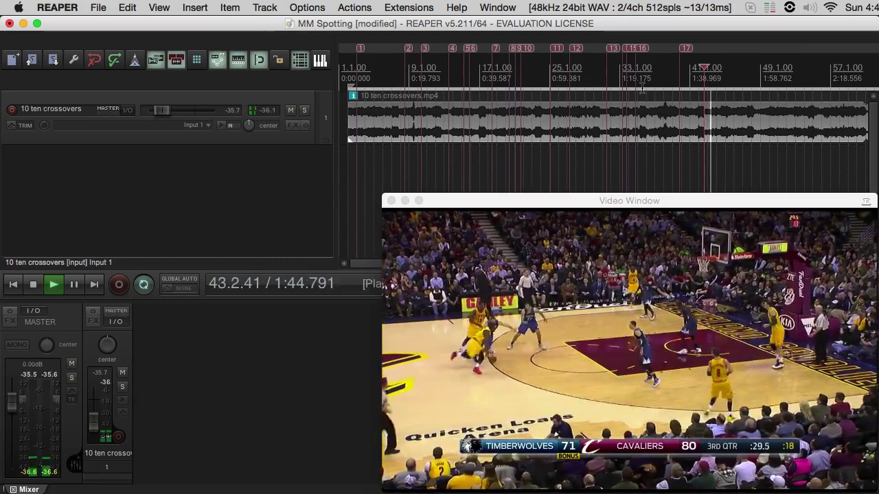
key(m)
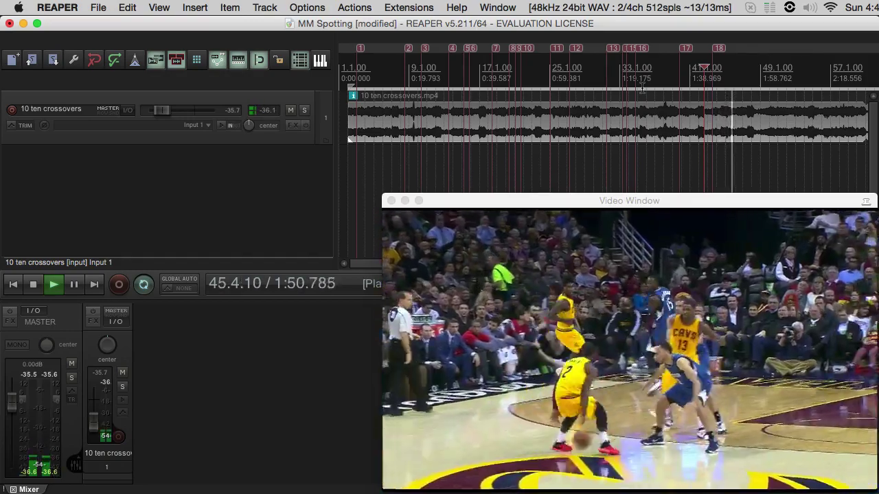
key(m)
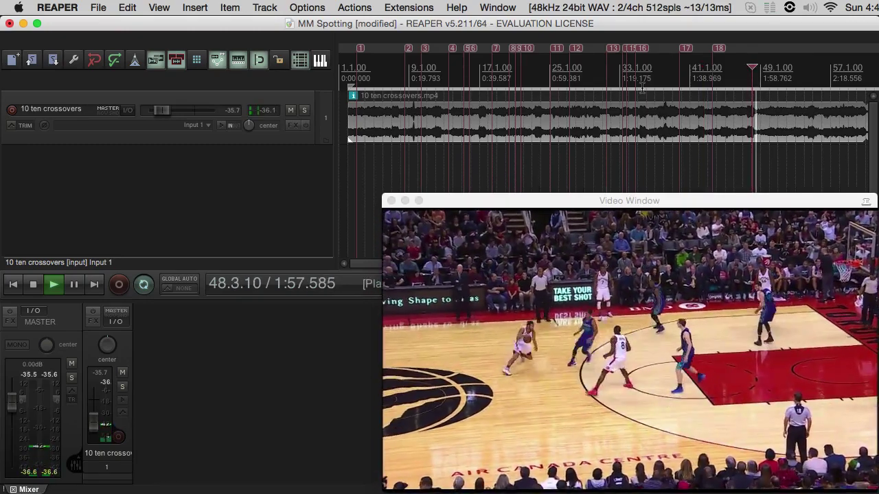
key(m)
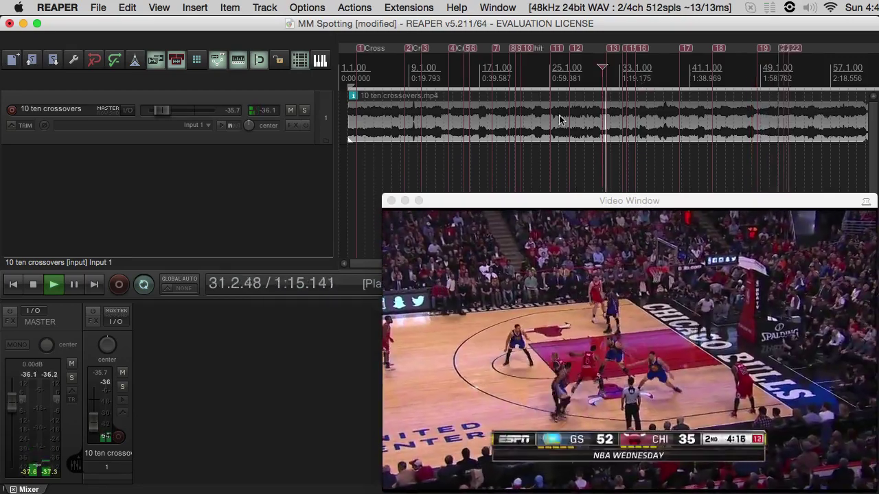
- Replay the passage, zoom the timeline in around markers 12–16, and play it again
key(space)
key(space)
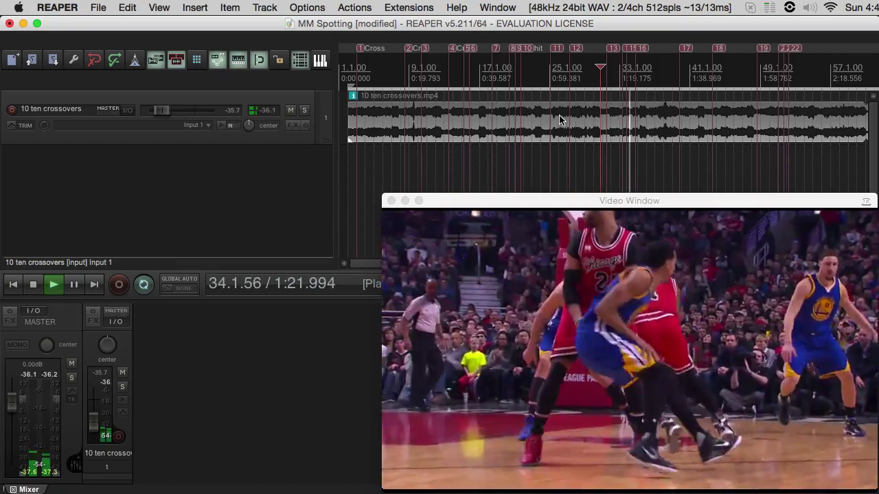
key(space)
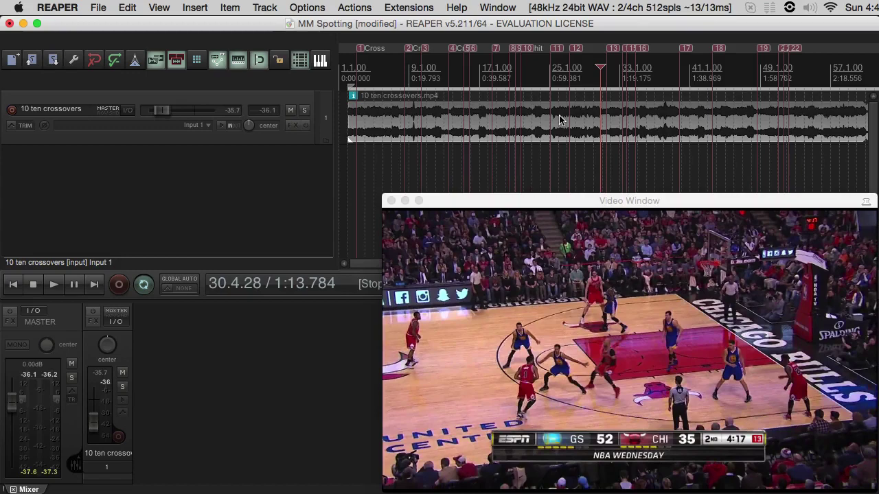
scroll(623, 151, up, 2)
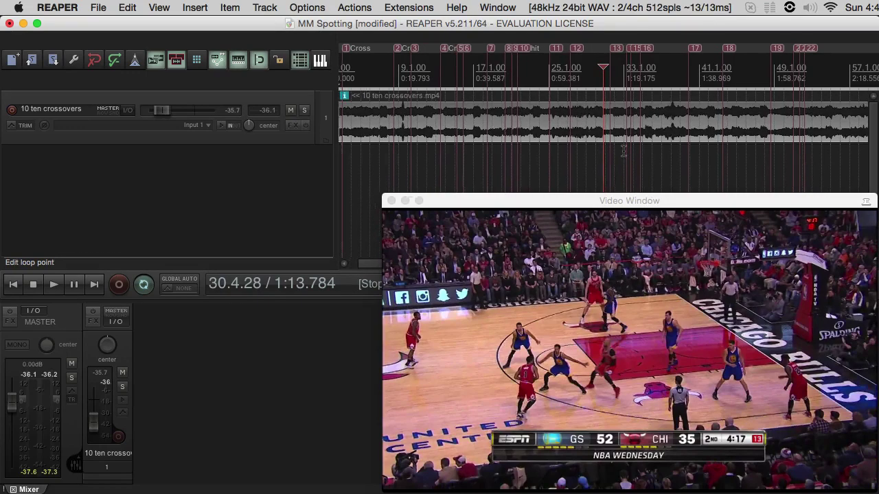
scroll(622, 151, up, 5)
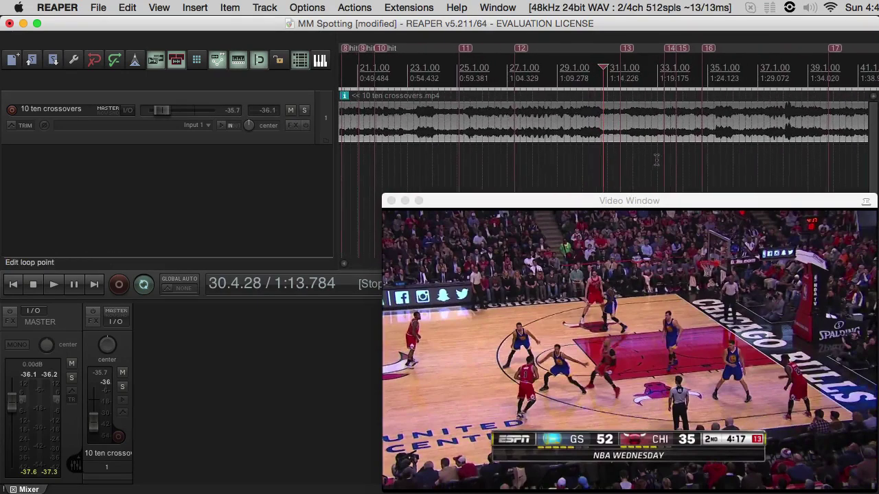
scroll(658, 159, up, 2)
scroll(671, 164, up, 1)
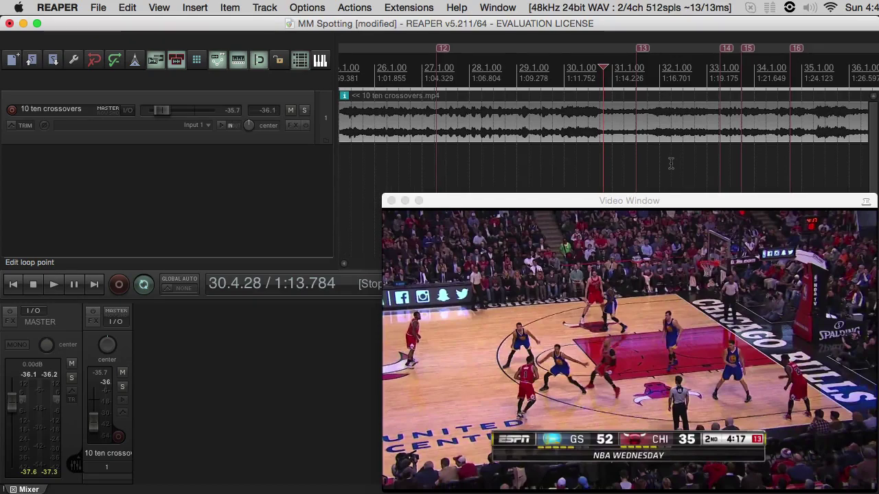
key(space)
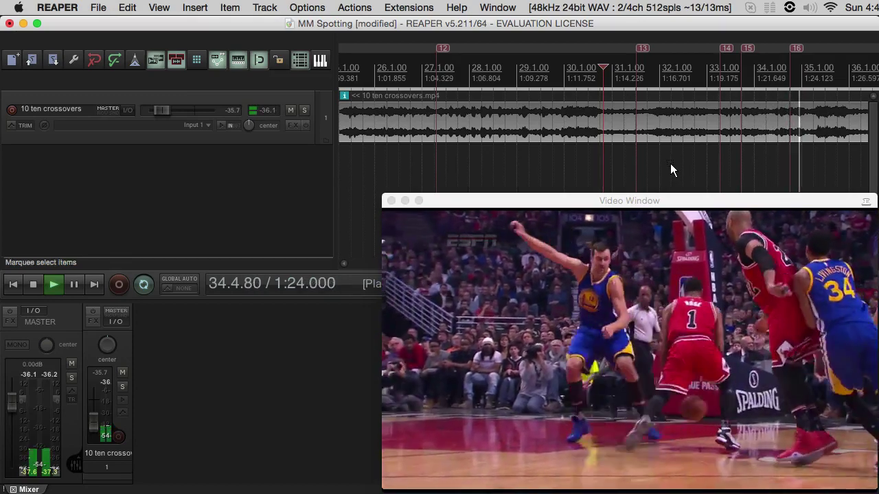
- Stop playback and name marker 13 'rose hit'
key(space)
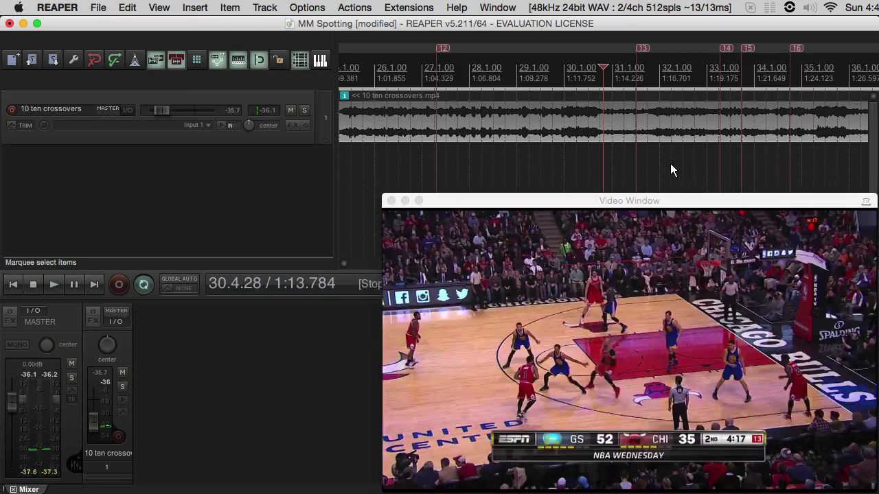
double_click(643, 49)
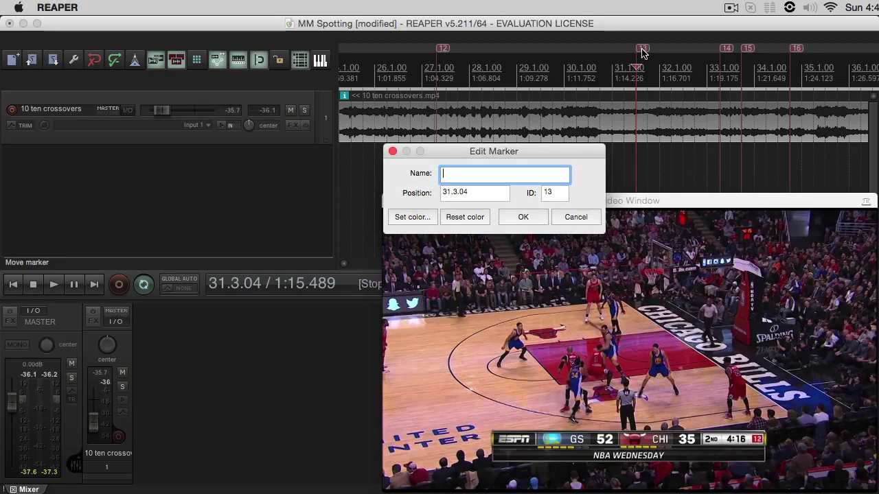
text(rose h)
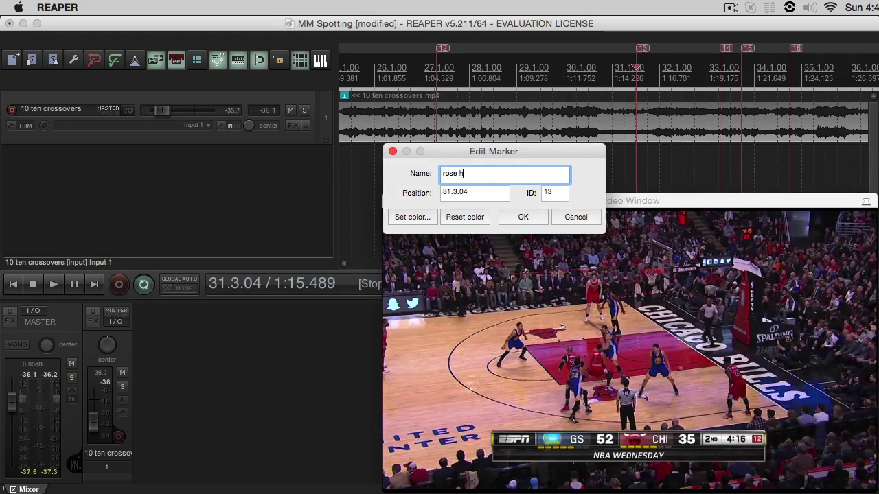
text(it)
drag(485, 175, 447, 178)
key(super+c)
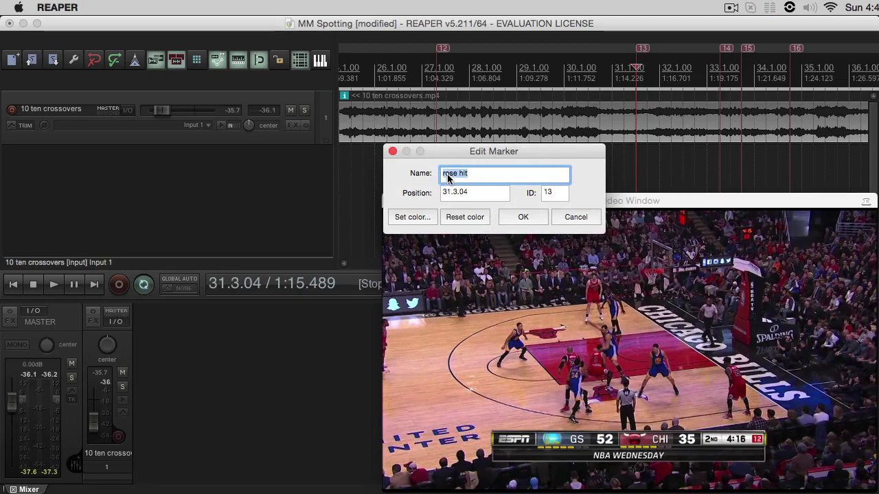
click(523, 217)
- Give markers 14, 15 and 16 the same 'rose hit' name
click(724, 52)
double_click(723, 49)
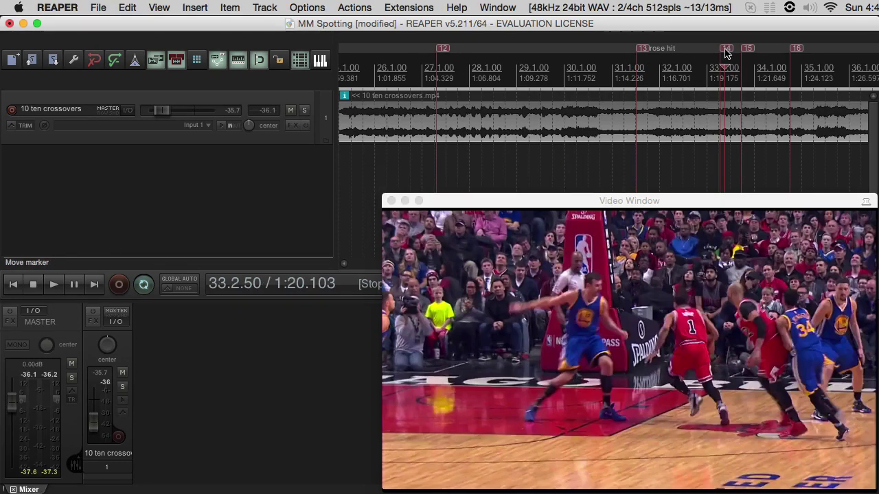
key(super+v)
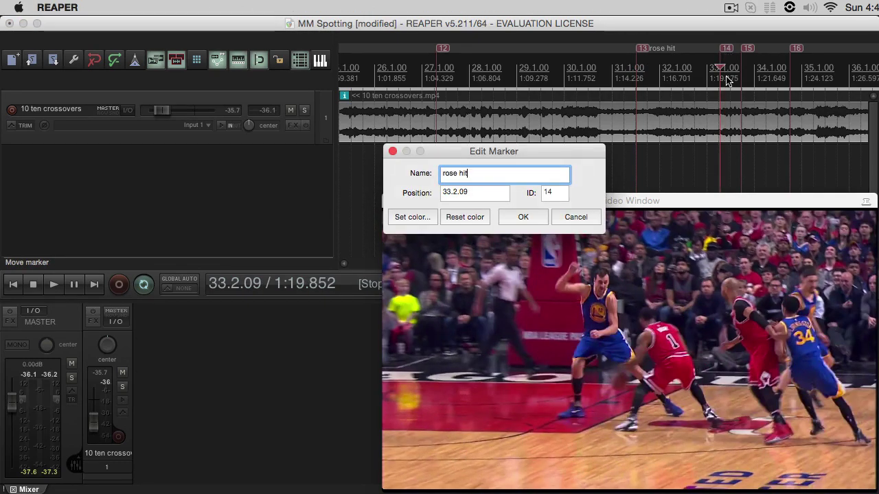
click(541, 218)
double_click(747, 50)
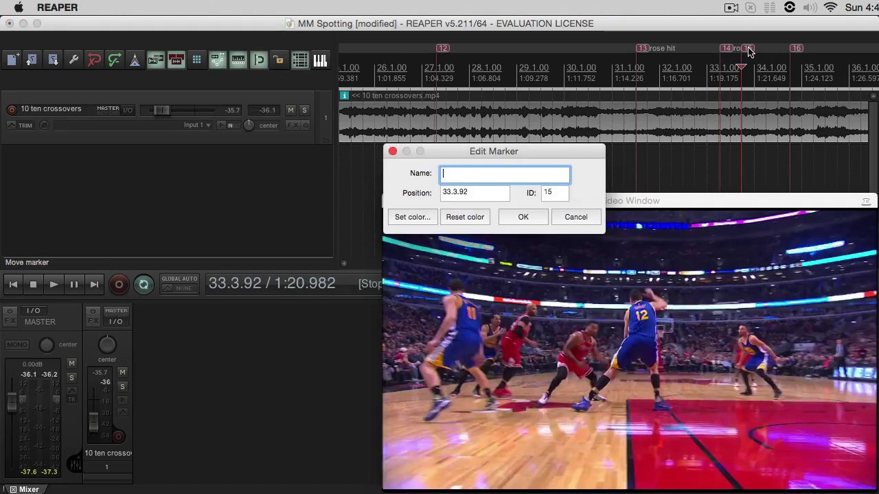
key(super+v)
click(514, 218)
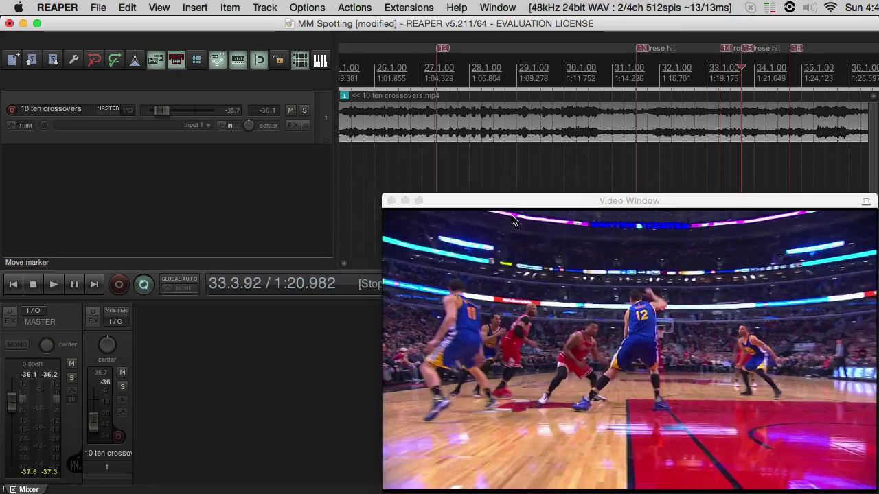
double_click(797, 50)
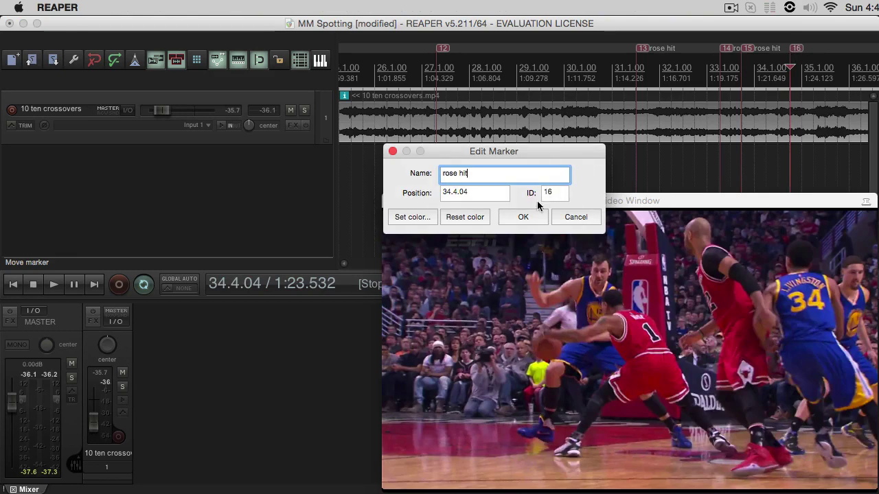
click(521, 218)
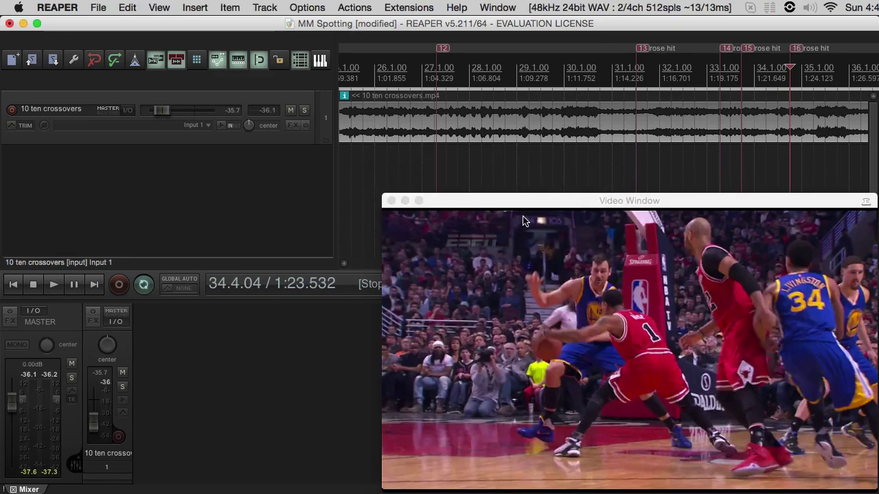